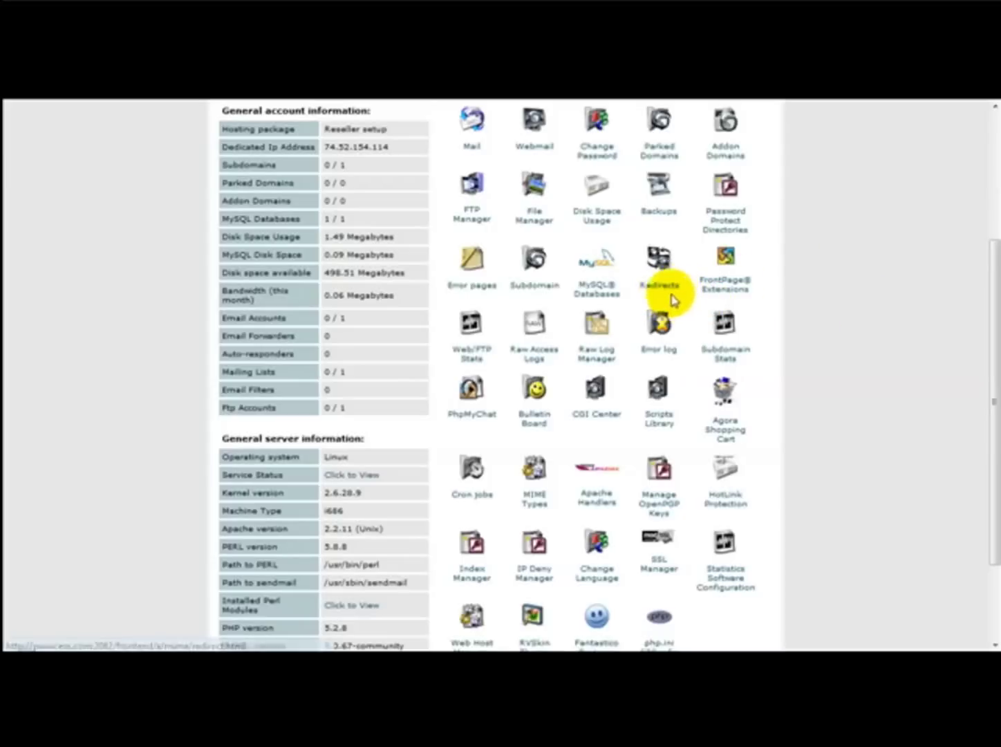
- Open the Redirects page from the cPanel home page
{"action": "left_click", "coordinate": [661, 267]}
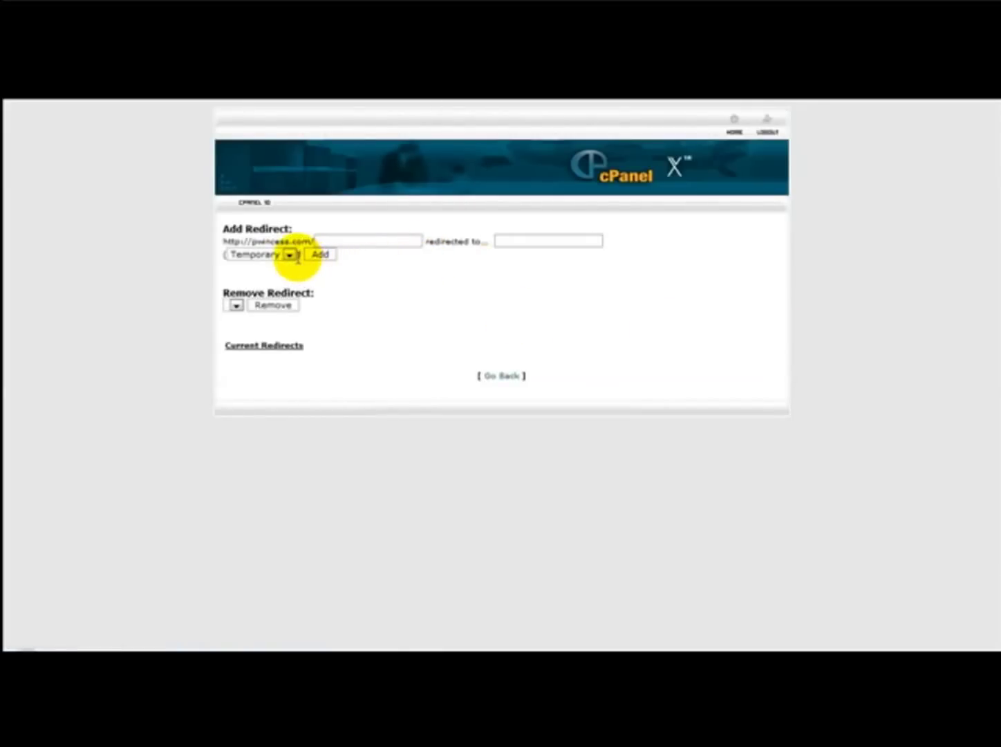
{"action": "left_click", "coordinate": [288, 255]}
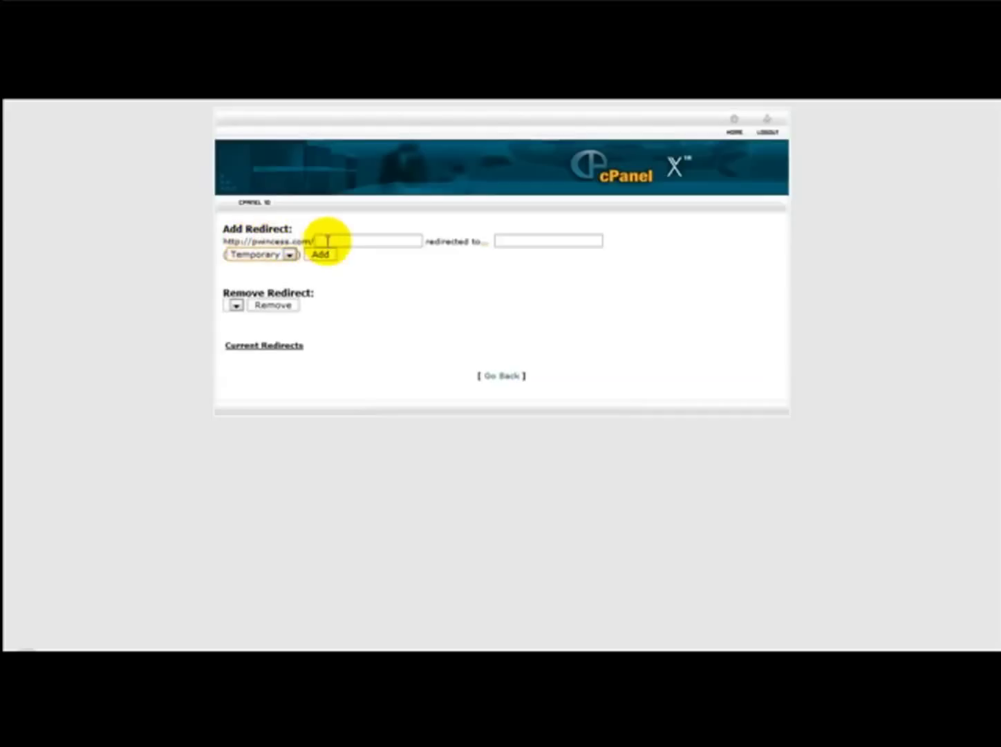
{"action": "left_click", "coordinate": [386, 243]}
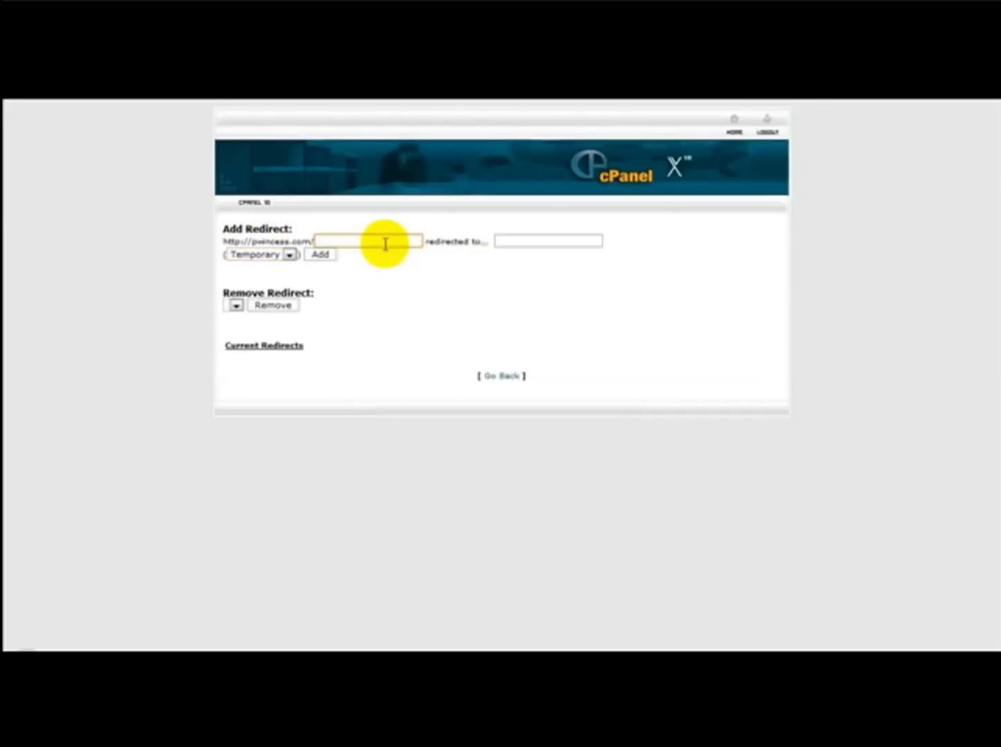
{"action": "left_click", "coordinate": [524, 242]}
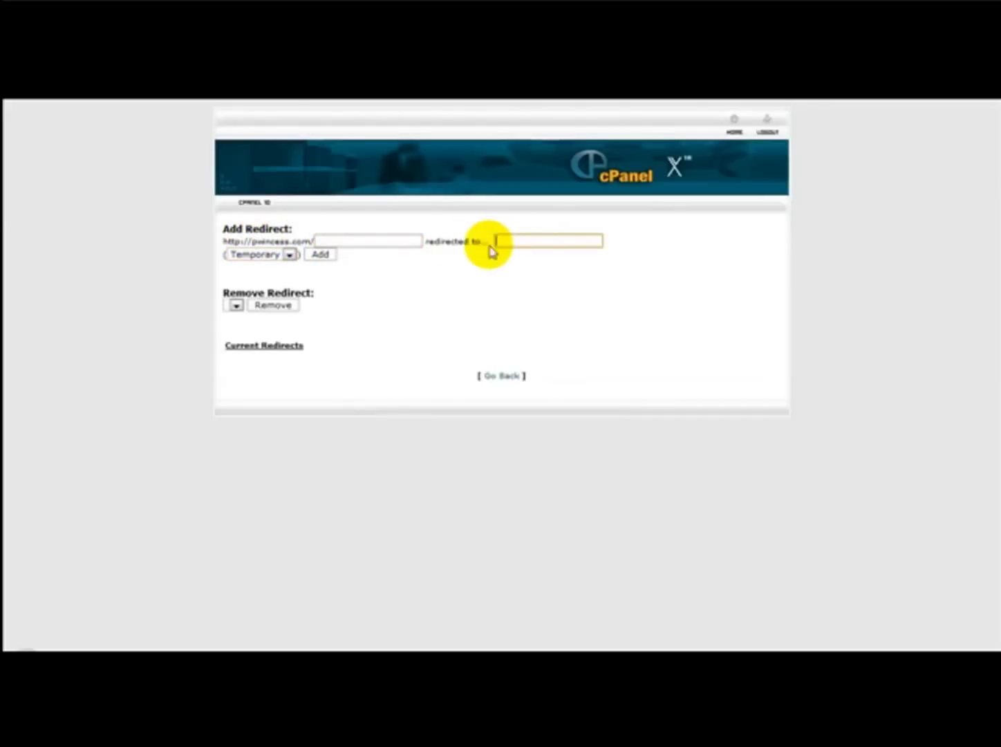
{"action": "left_click", "coordinate": [398, 242]}
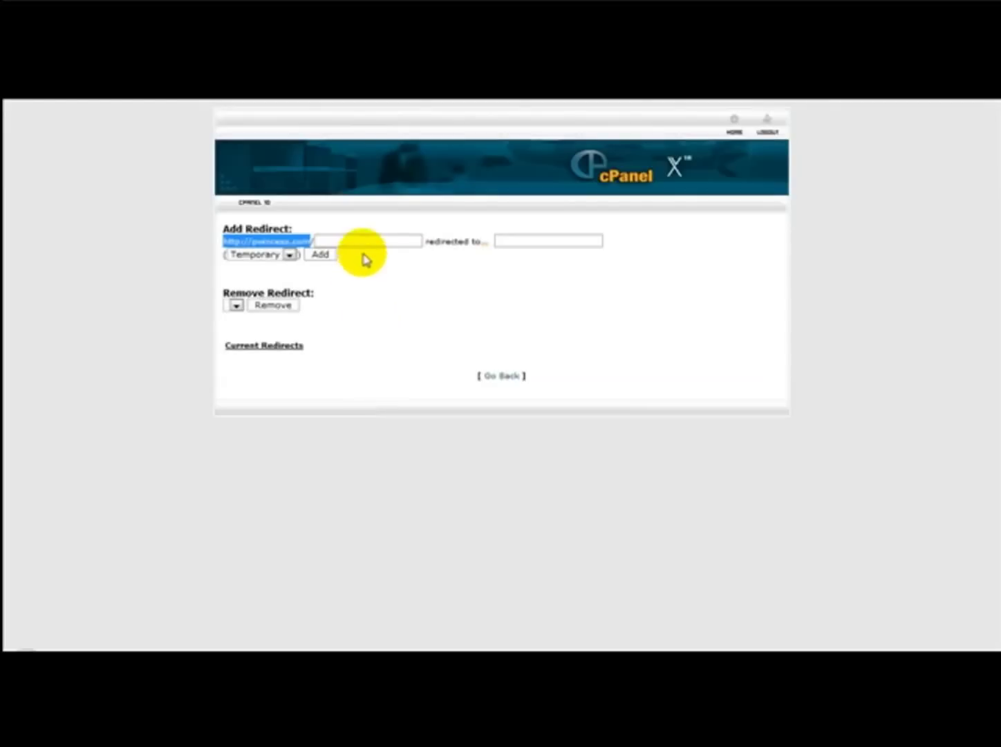
{"action": "left_click", "coordinate": [362, 257]}
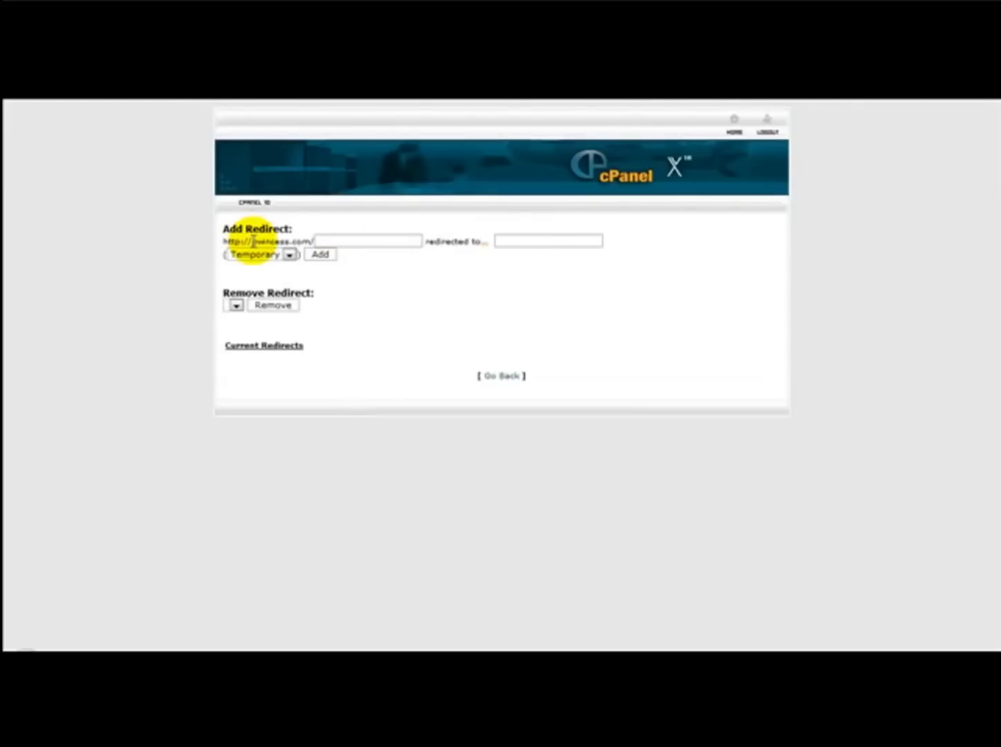
{"action": "left_click", "coordinate": [529, 240]}
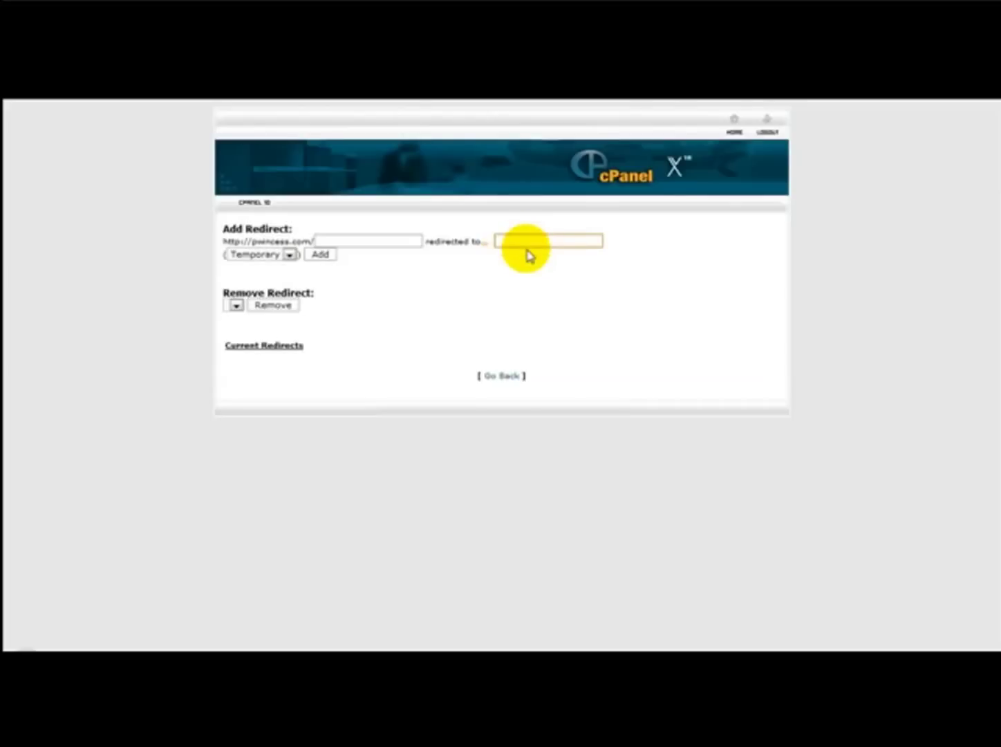
{"action": "type", "text": "htt"}
{"action": "key", "text": "BackSpace"}
{"action": "key", "text": "BackSpace"}
{"action": "key", "text": "BackSpace"}
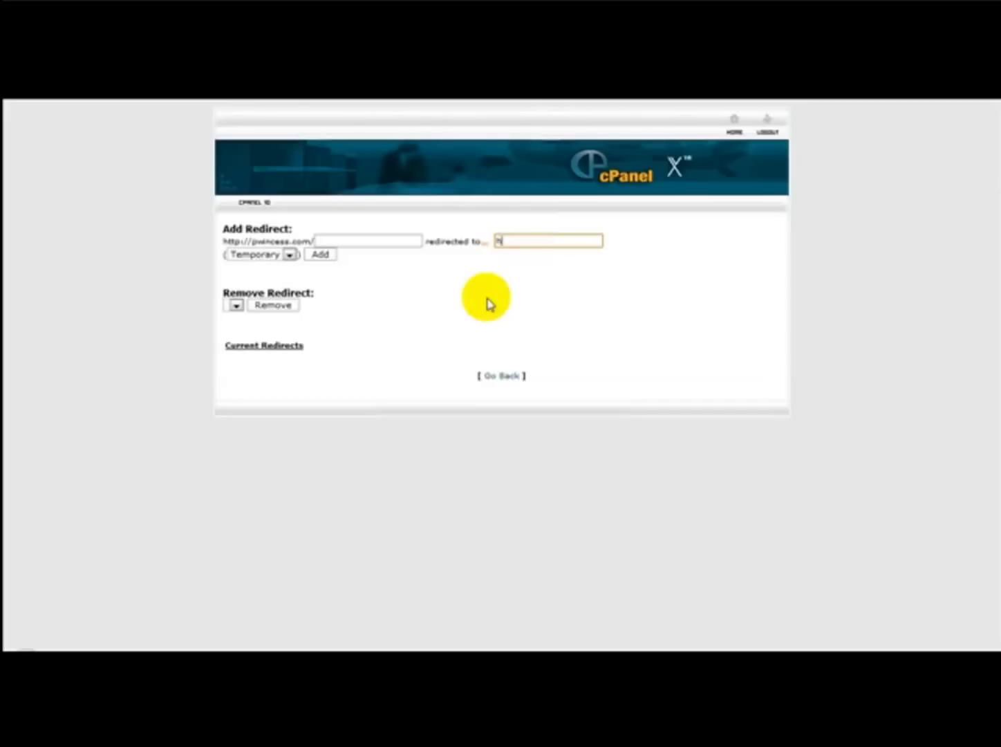
{"action": "type", "text": "ttp://"}
{"action": "type", "text": "www.youtube"}
{"action": "type", "text": ".com"}
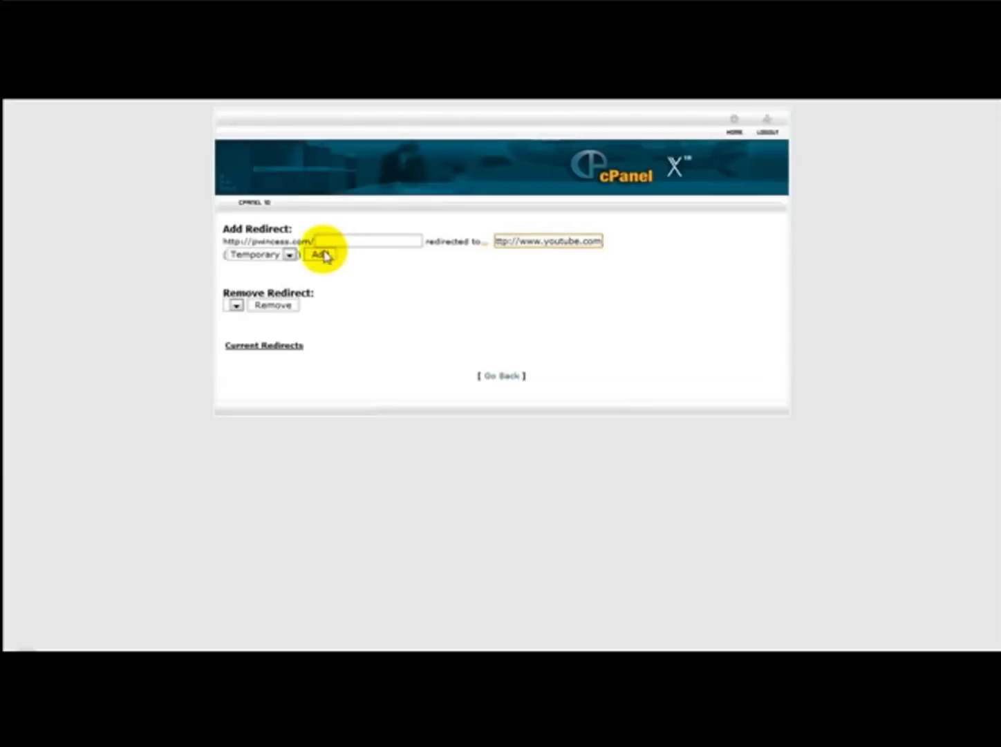
{"action": "left_click", "coordinate": [321, 255]}
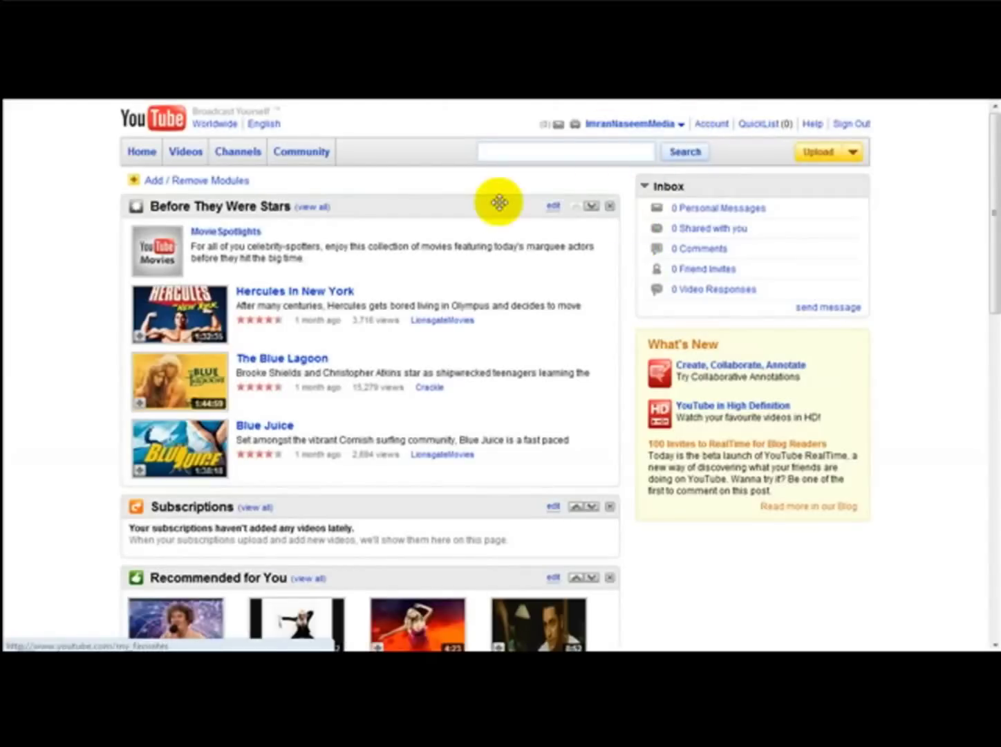
{"action": "scroll", "coordinate": [496, 205], "scroll_direction": "down", "scroll_amount": 5}
{"action": "scroll", "coordinate": [495, 205], "scroll_direction": "down", "scroll_amount": 5}
{"action": "scroll", "coordinate": [496, 215], "scroll_direction": "down", "scroll_amount": 3}
{"action": "scroll", "coordinate": [495, 215], "scroll_direction": "up", "scroll_amount": 8}
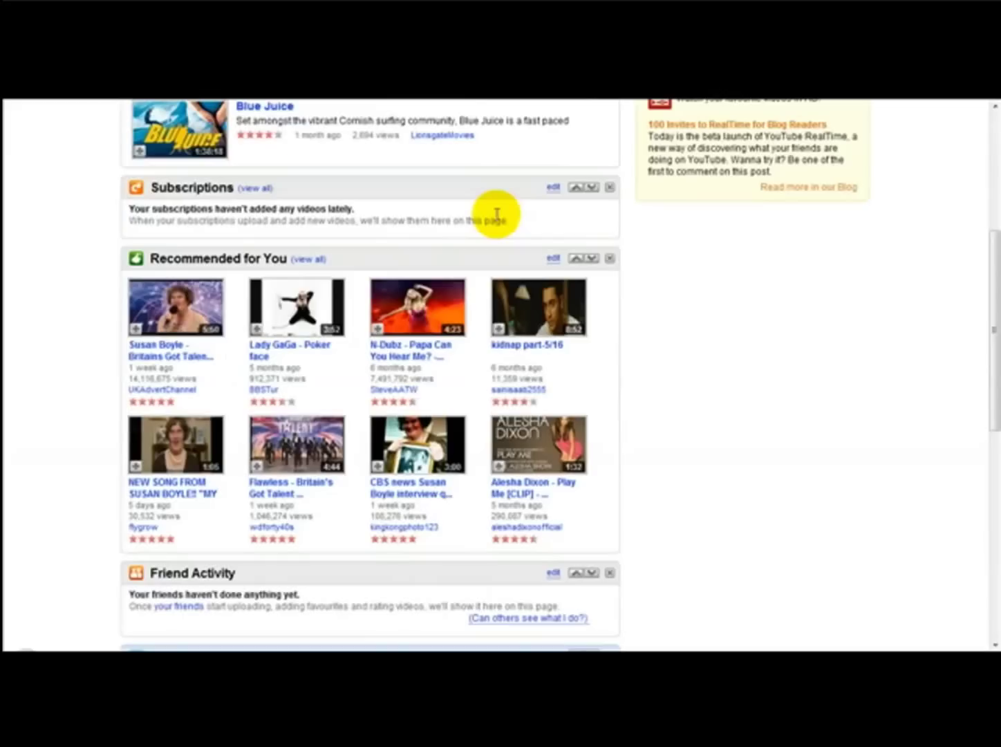
{"action": "scroll", "coordinate": [380, 272], "scroll_direction": "up", "scroll_amount": 5}
{"action": "mouse_move", "coordinate": [990, 246]}
{"action": "left_mouse_down"}
{"action": "mouse_move", "coordinate": [989, 317]}
{"action": "mouse_move", "coordinate": [989, 297]}
{"action": "left_mouse_up"}
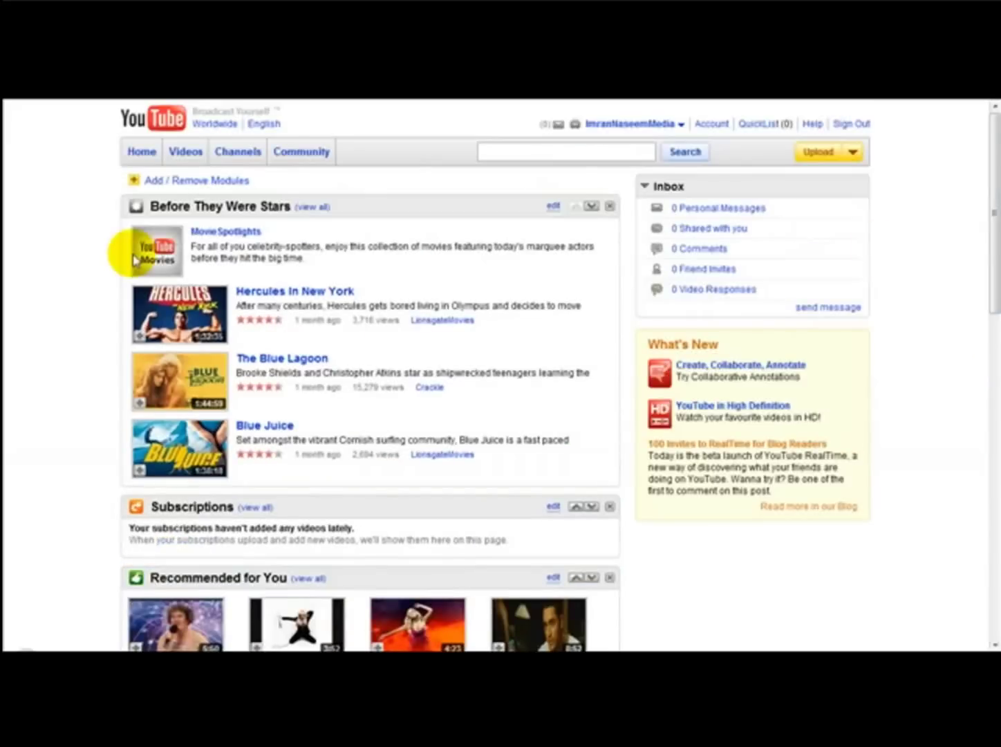
{"action": "mouse_move", "coordinate": [991, 219]}
{"action": "left_mouse_down"}
{"action": "mouse_move", "coordinate": [992, 462]}
{"action": "mouse_move", "coordinate": [992, 220]}
{"action": "left_mouse_up"}
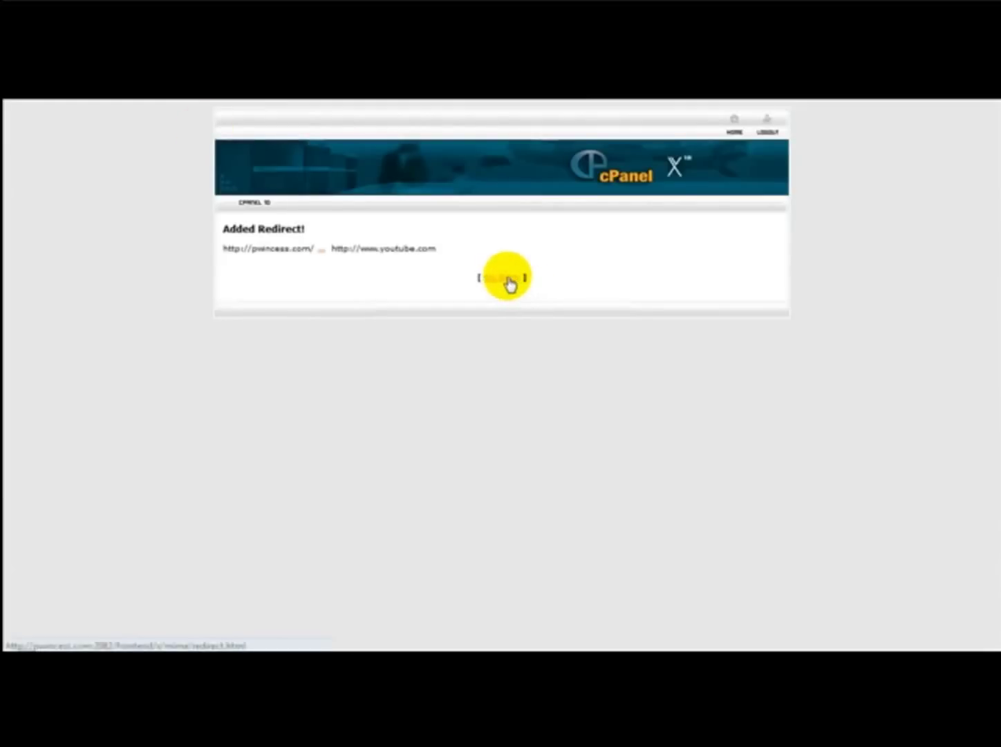
- Remove the / redirect to youtube.com and return to the redirect form
{"action": "left_click", "coordinate": [507, 279]}
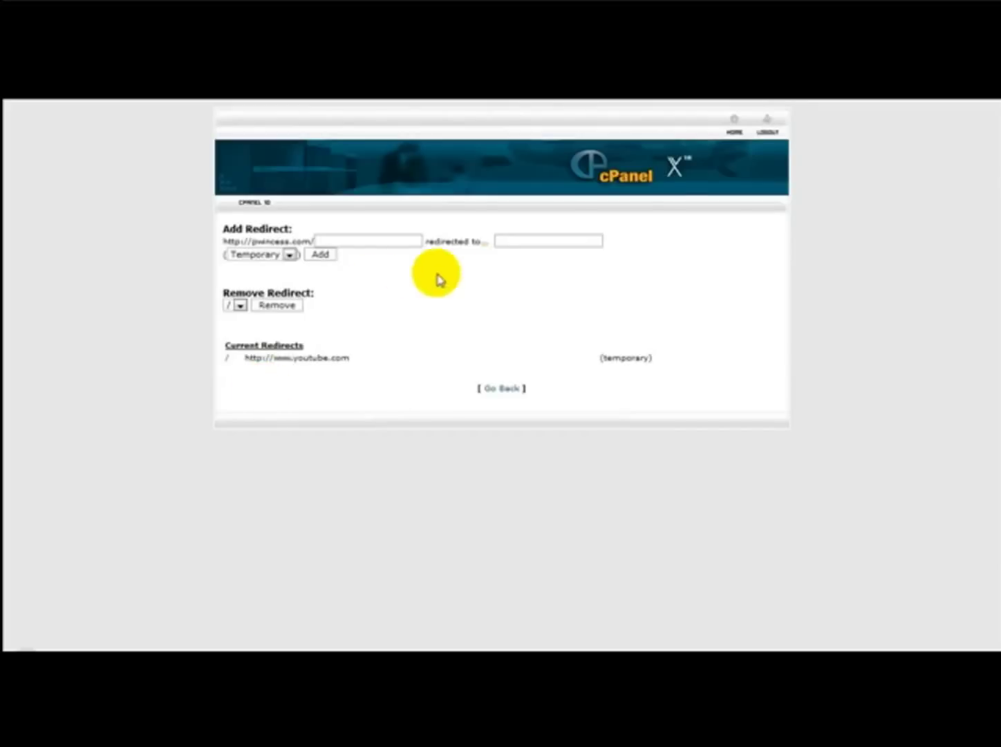
{"action": "left_click", "coordinate": [276, 307]}
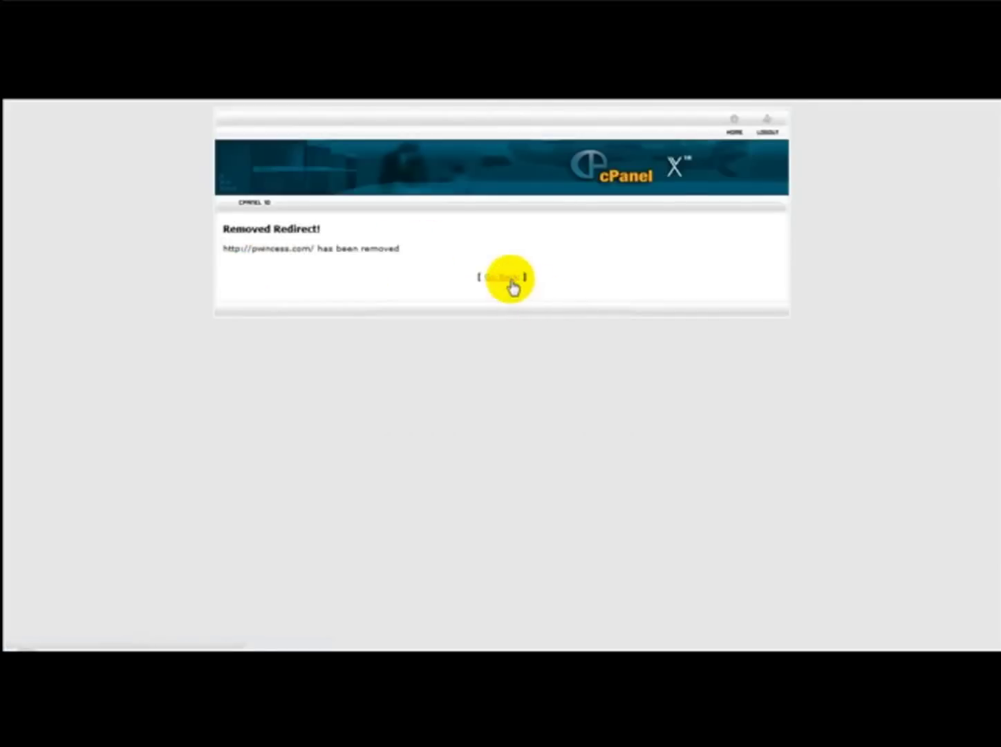
{"action": "left_click", "coordinate": [509, 278]}
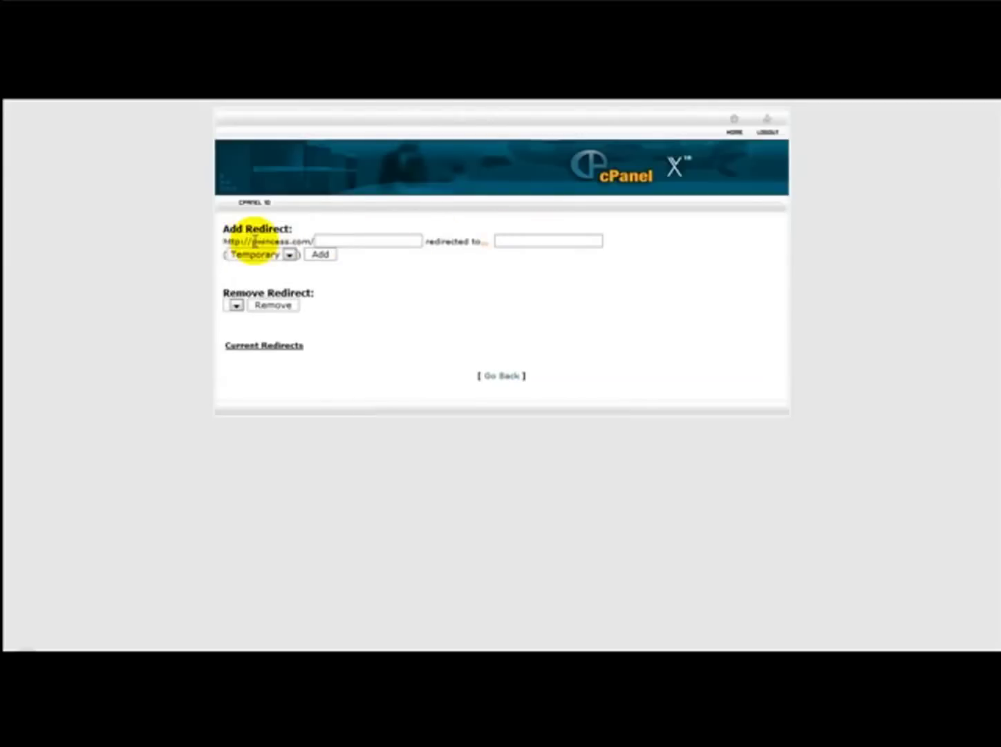
{"action": "left_click_drag", "start_coordinate": [224, 242], "coordinate": [301, 240]}
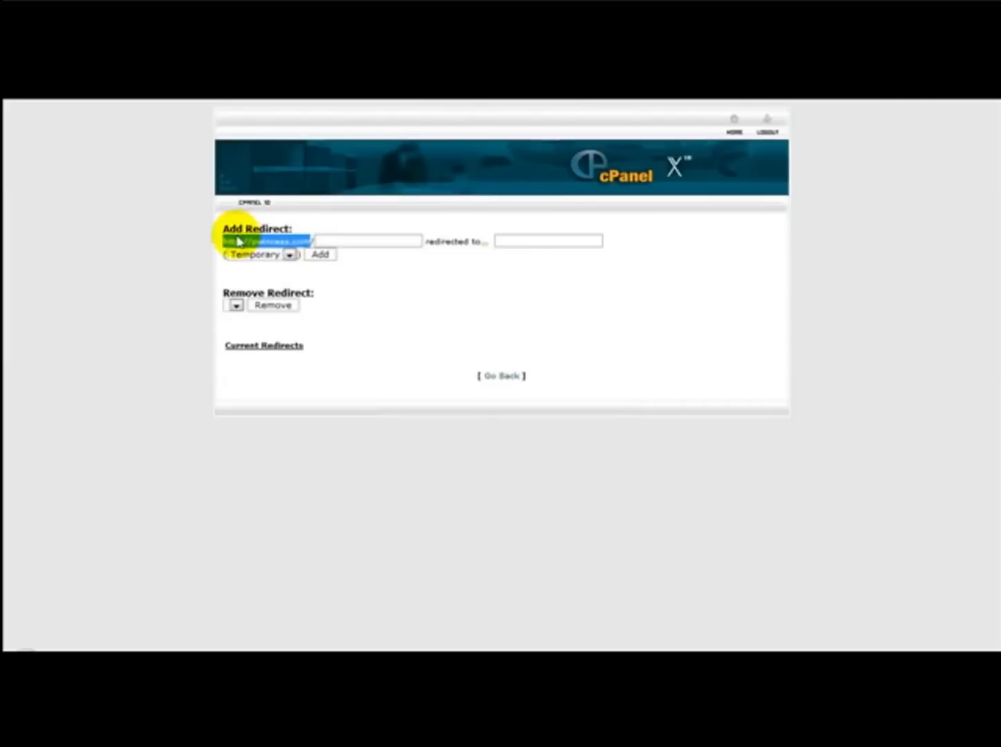
{"action": "left_click", "coordinate": [552, 242]}
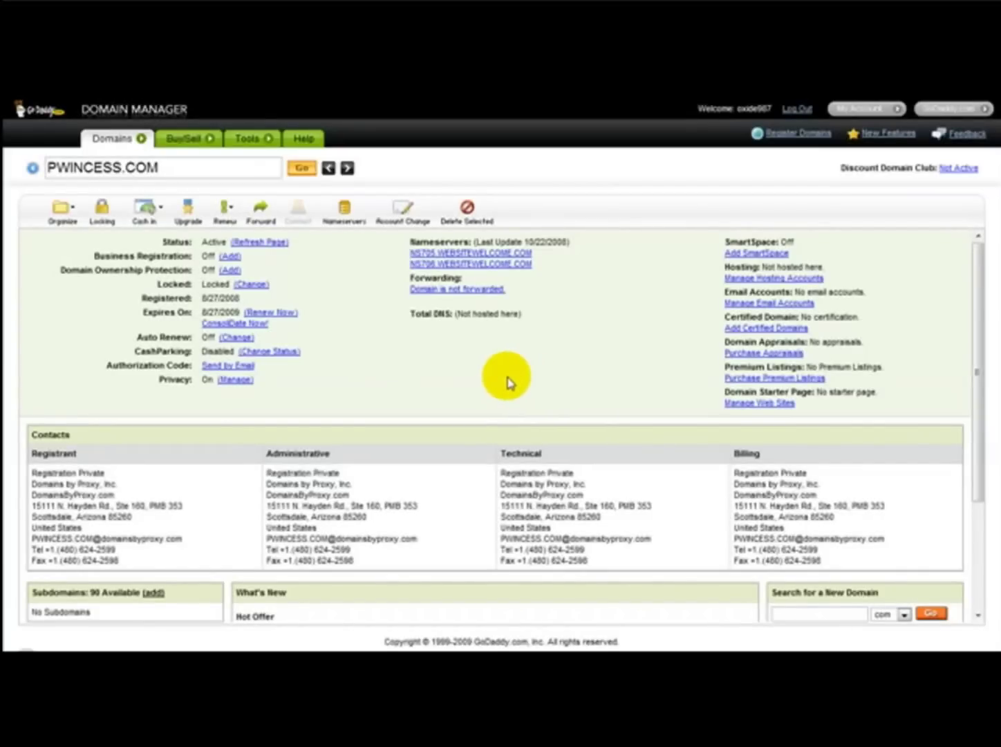
{"action": "scroll", "coordinate": [508, 381], "scroll_direction": "down", "scroll_amount": 3}
{"action": "scroll", "coordinate": [416, 365], "scroll_direction": "up", "scroll_amount": 3}
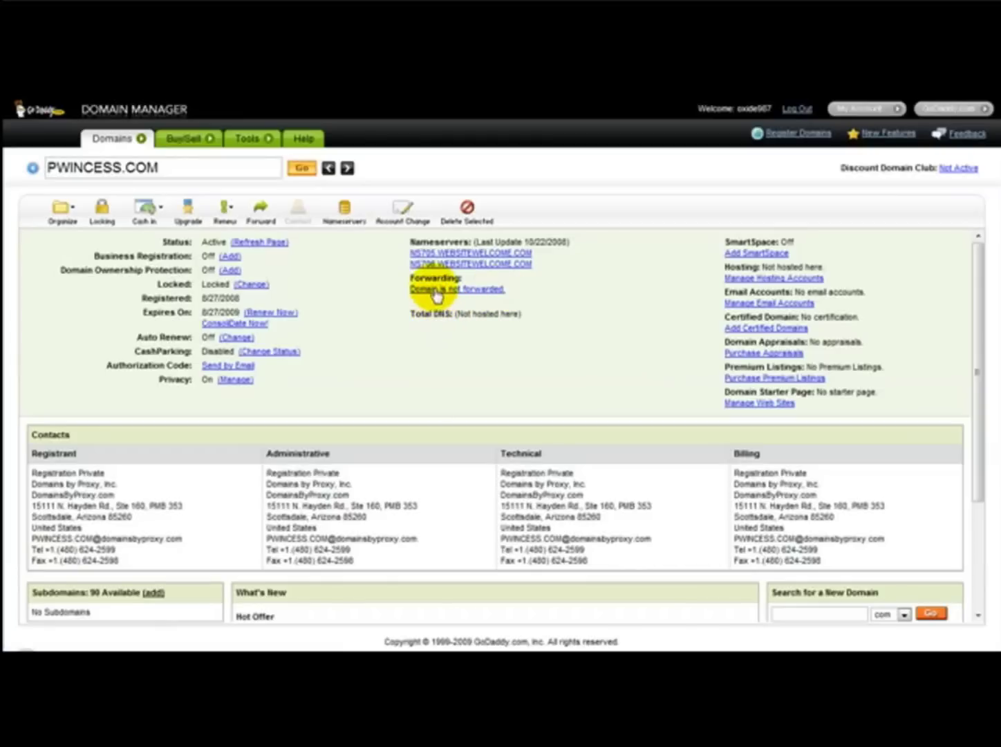
- Use the 'Domain is not forwarded' link to reach the Forward and Mask Domains panel
{"action": "left_click", "coordinate": [436, 292]}
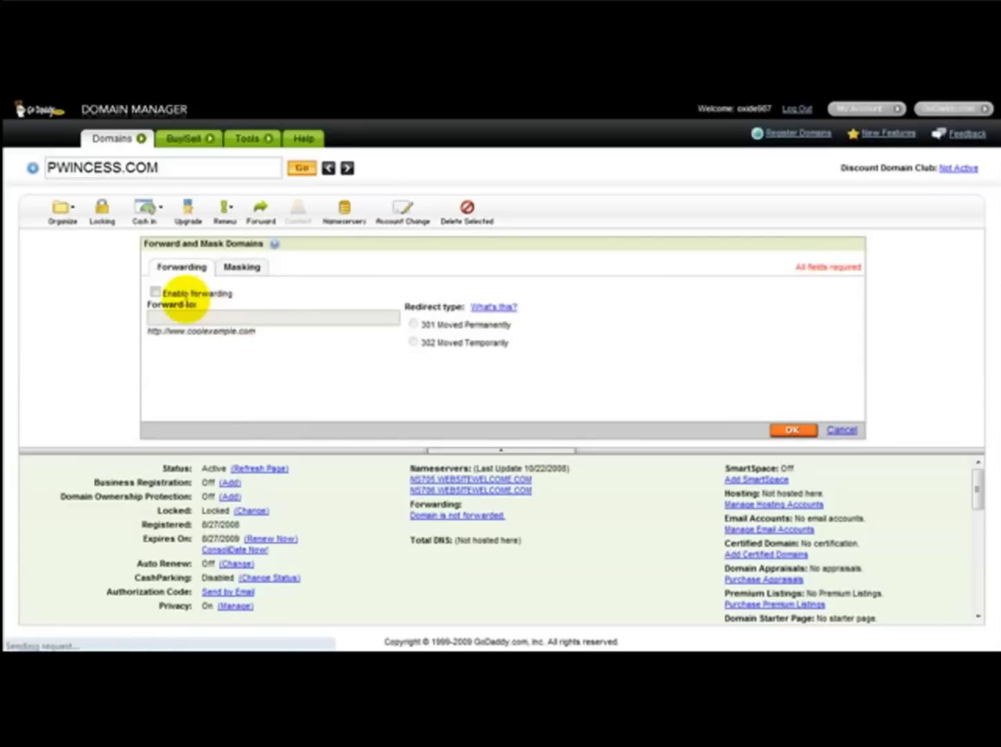
{"action": "left_click", "coordinate": [156, 293]}
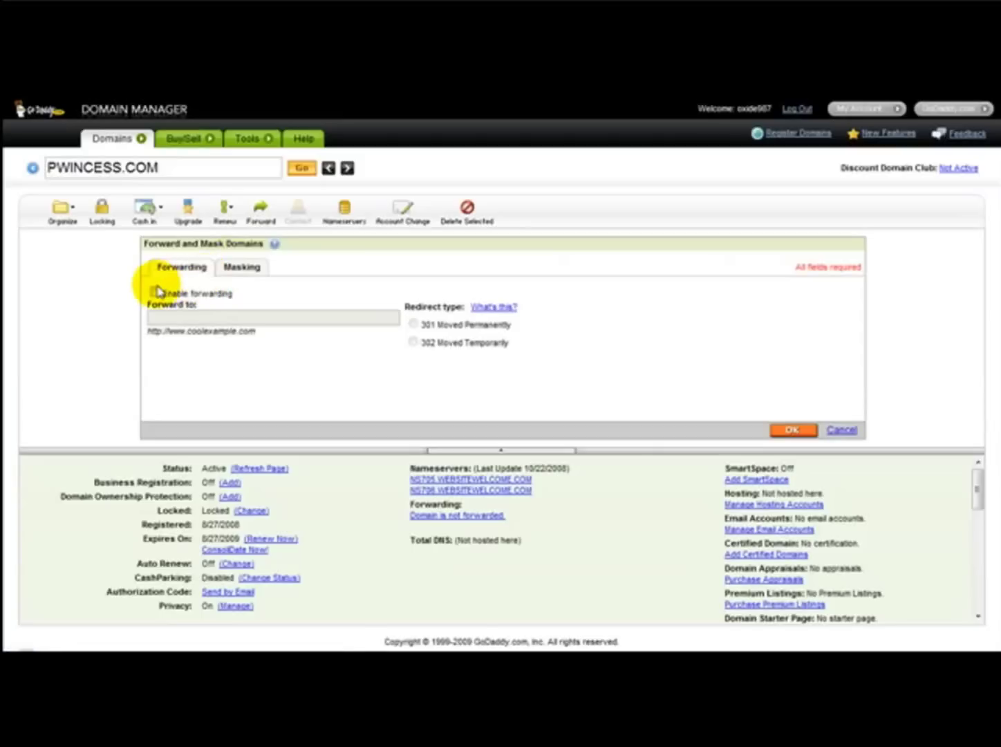
{"action": "left_click", "coordinate": [155, 292]}
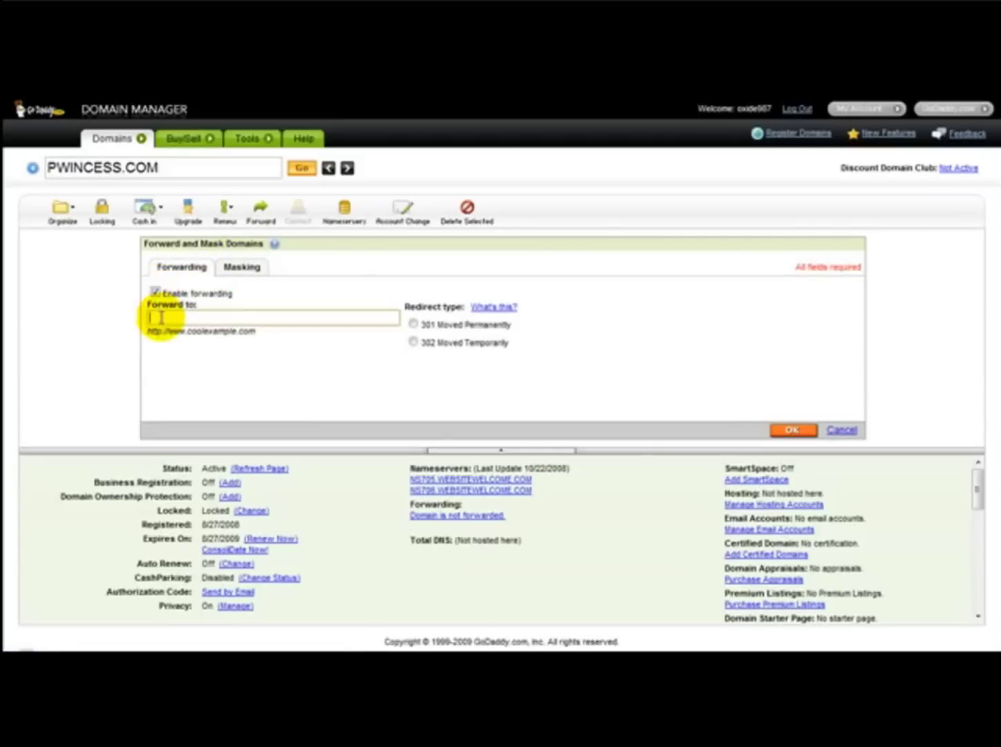
{"action": "left_click", "coordinate": [250, 315]}
{"action": "type", "text": "http://www.youtube.com"}
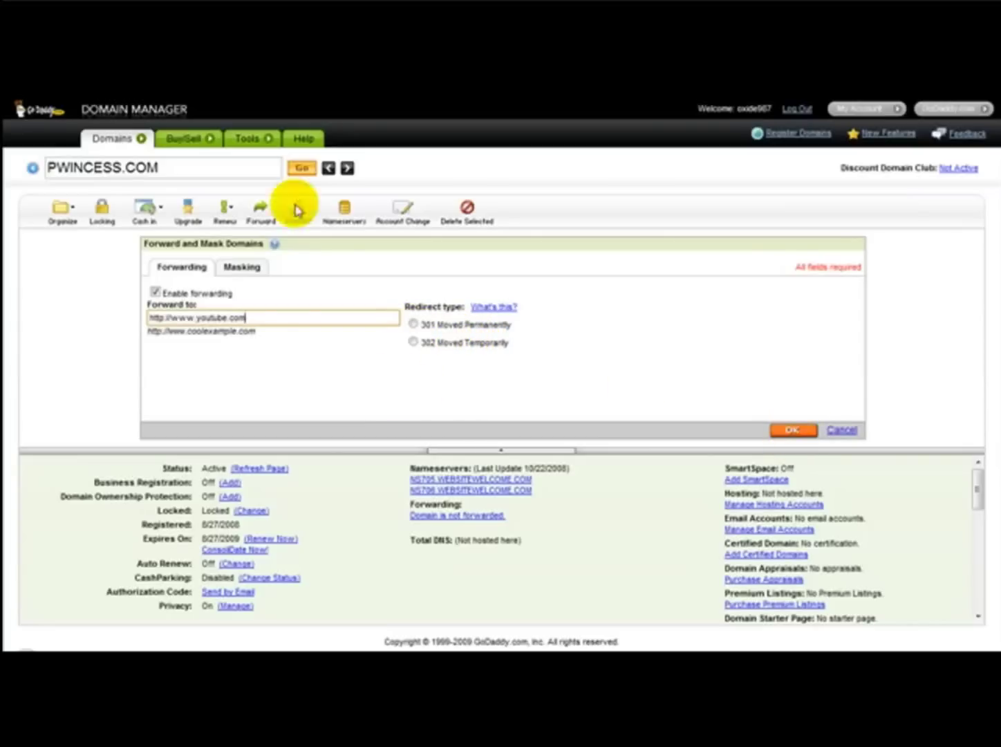
{"action": "left_click", "coordinate": [61, 210]}
{"action": "left_click", "coordinate": [992, 296]}
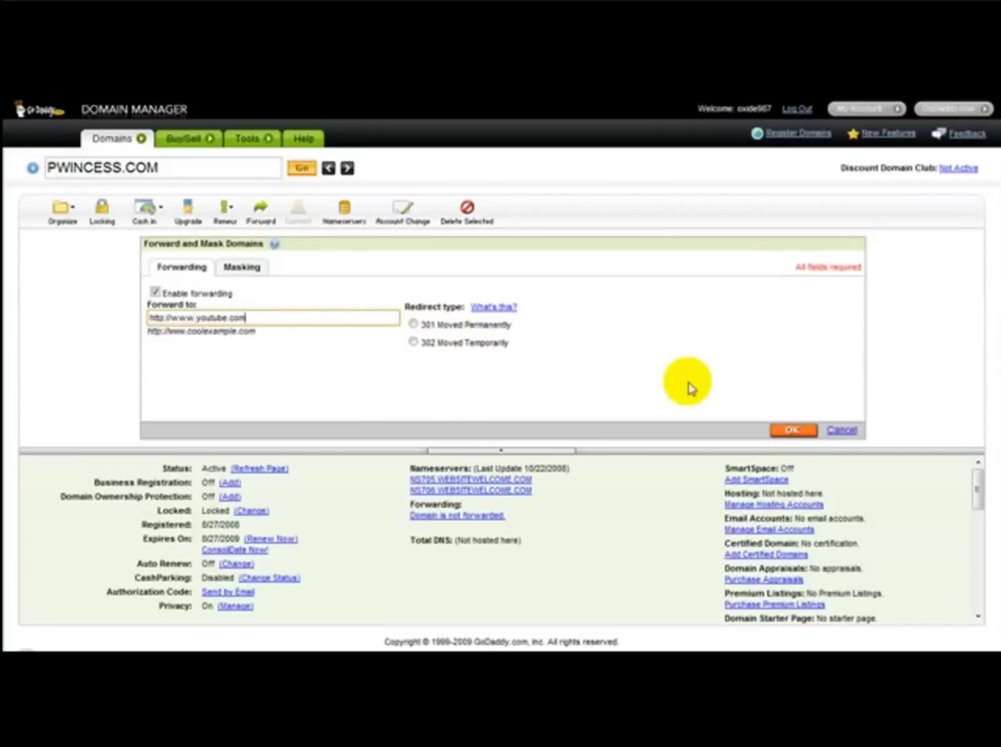